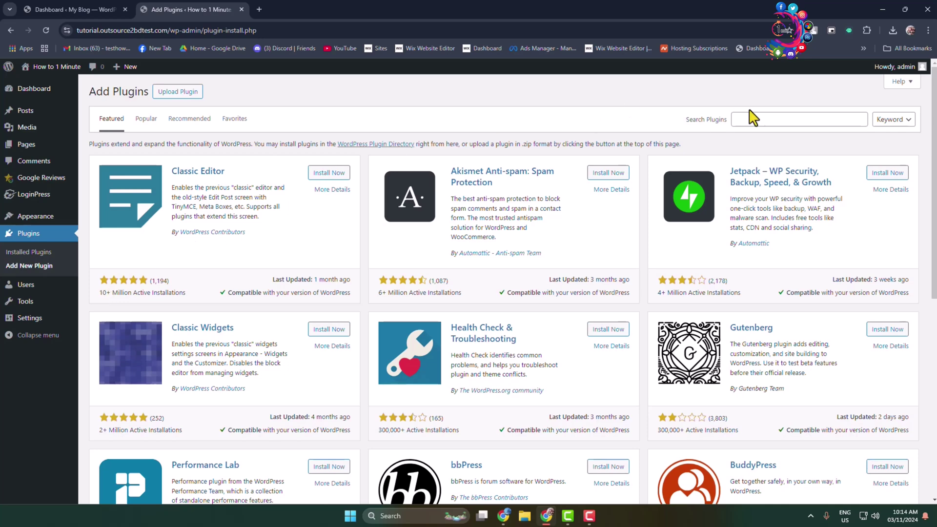
- Search the plugin directory for youtube to list the Embed Plus YouTube plugin
click(751, 116)
text(y)
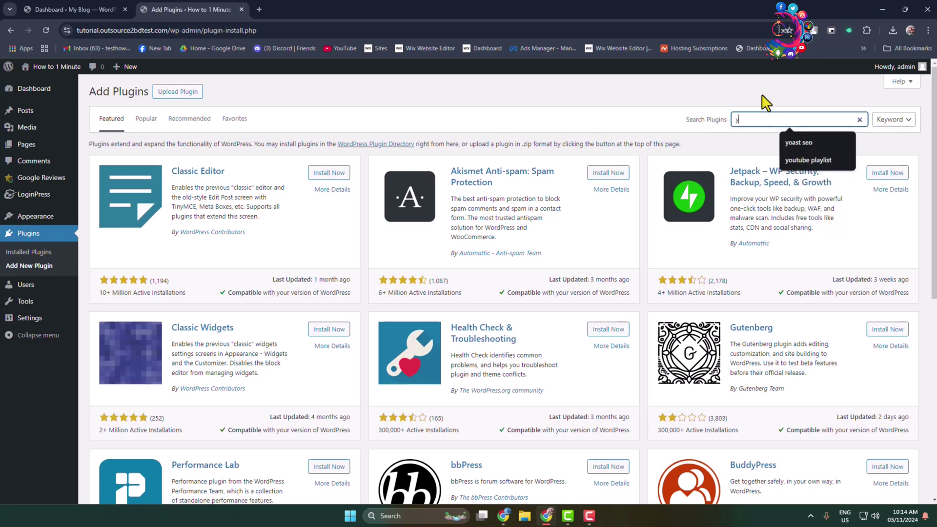
text(outube)
key(Return)
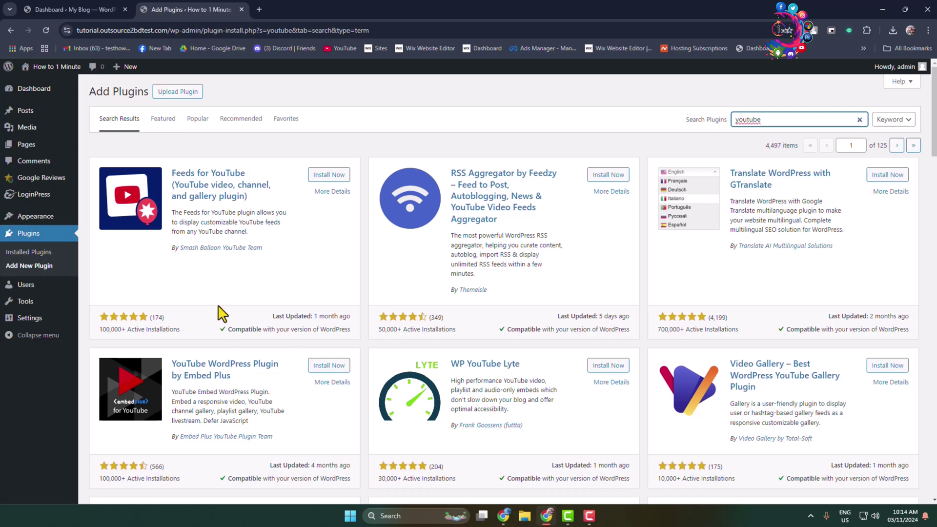
- Install and activate the Embed Plus YouTube plugin, dismissing its update notice
click(323, 367)
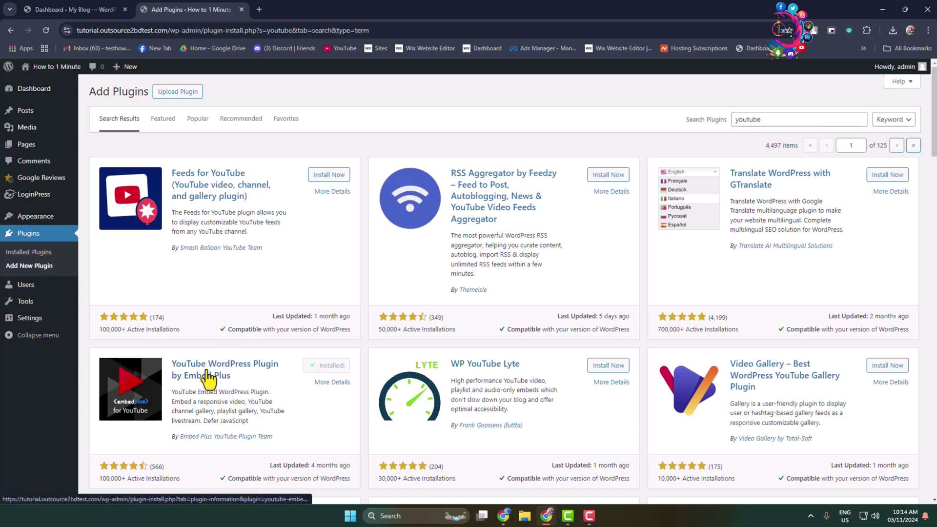
click(339, 368)
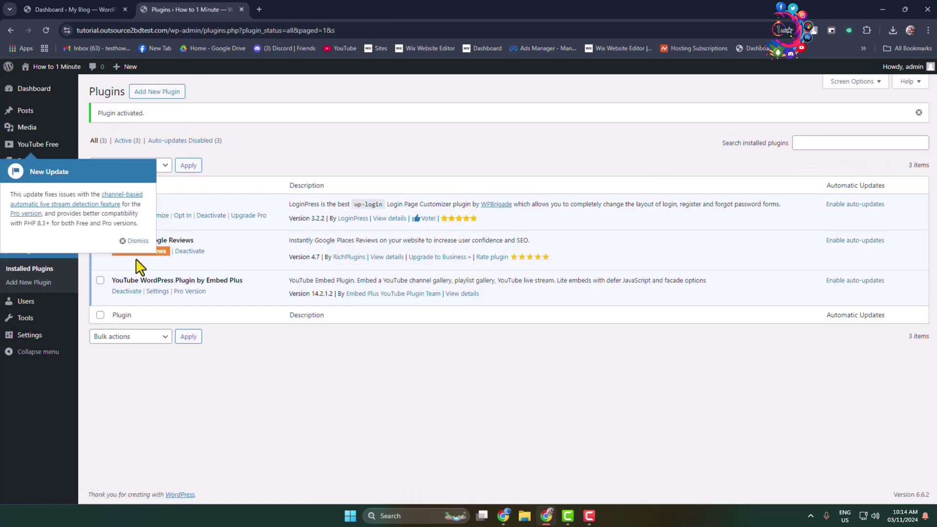
click(133, 240)
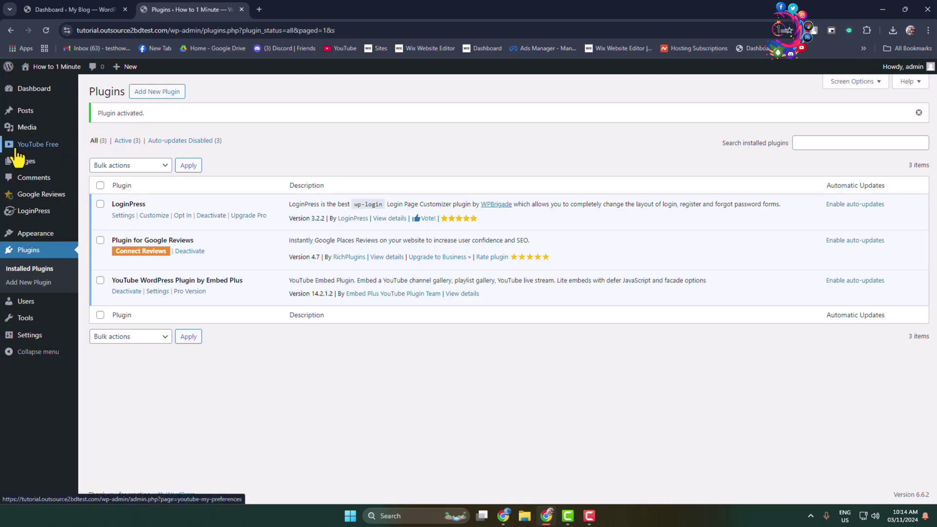
- Reach the YouTube plugin's API Key settings with the empty key field focused
click(47, 151)
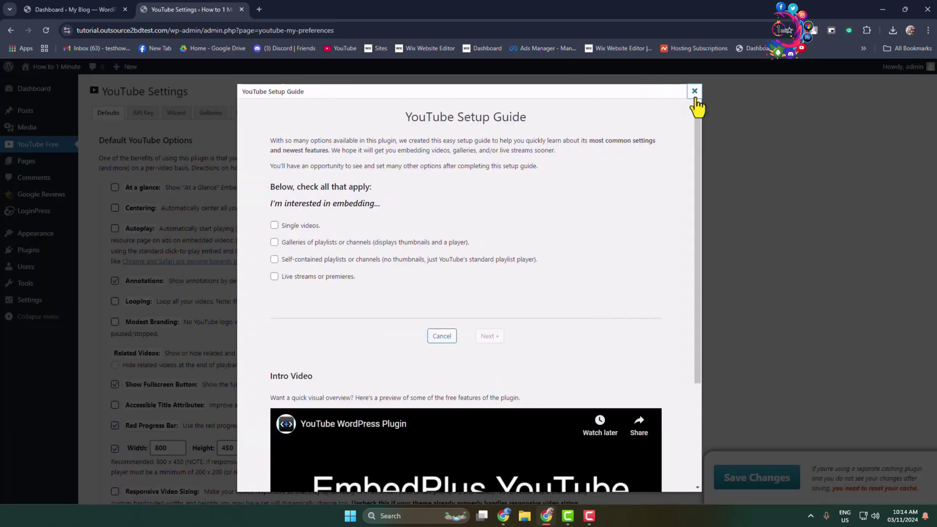
click(695, 92)
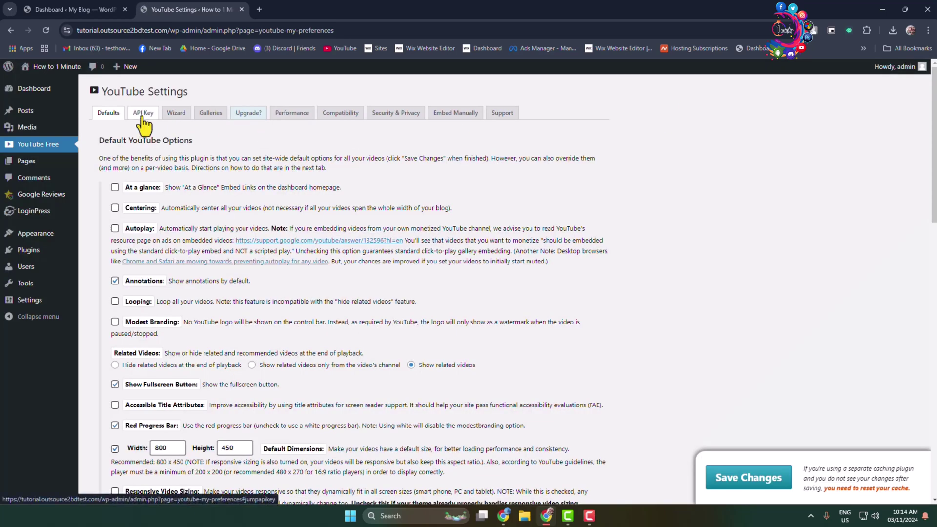
click(145, 117)
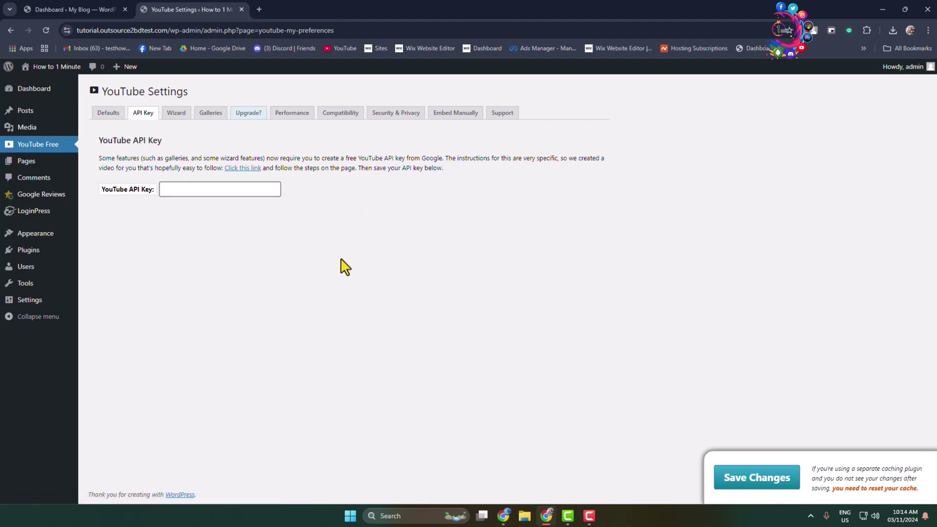
click(189, 188)
click(381, 214)
- In a new tab, search console google and land on the Google Cloud console
click(258, 9)
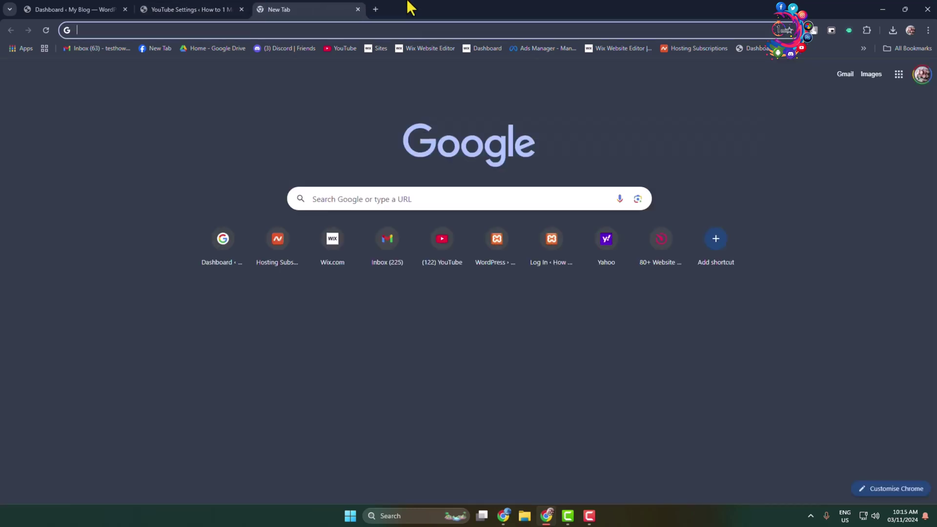
text(co)
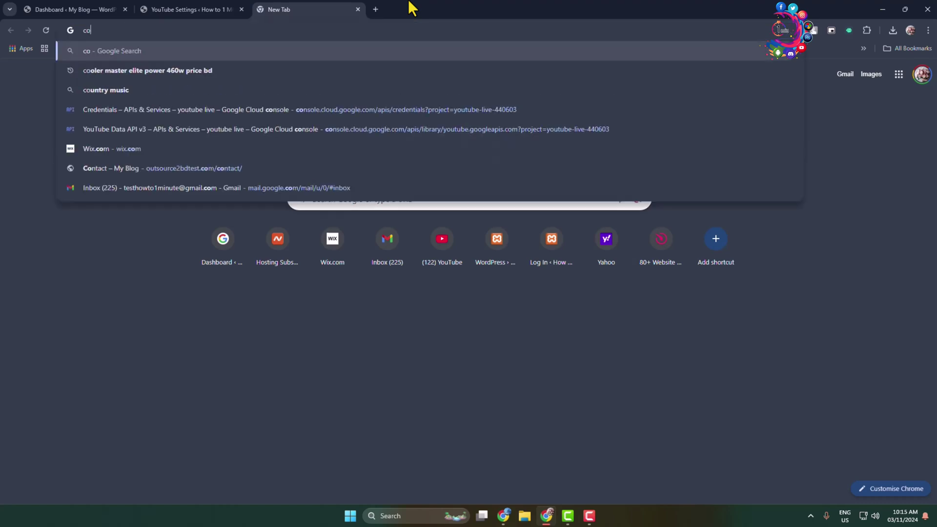
text(nsole google)
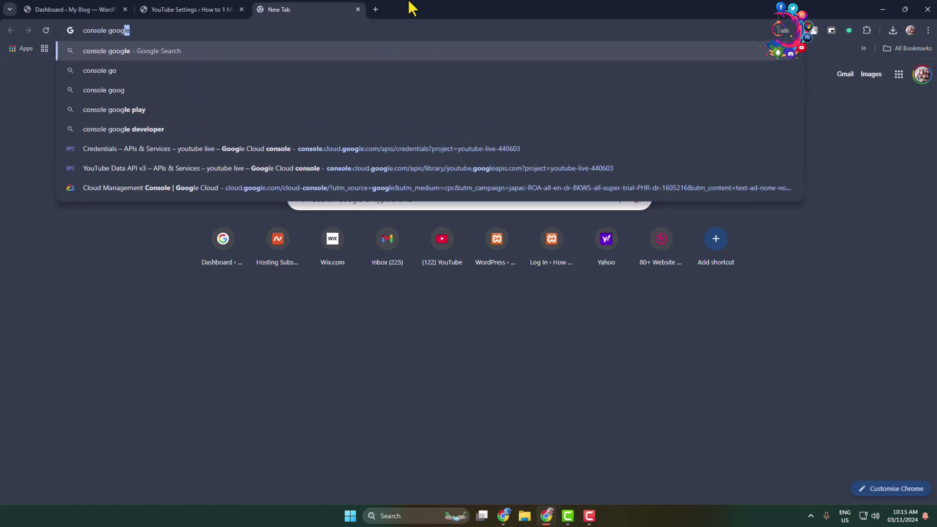
key(Return)
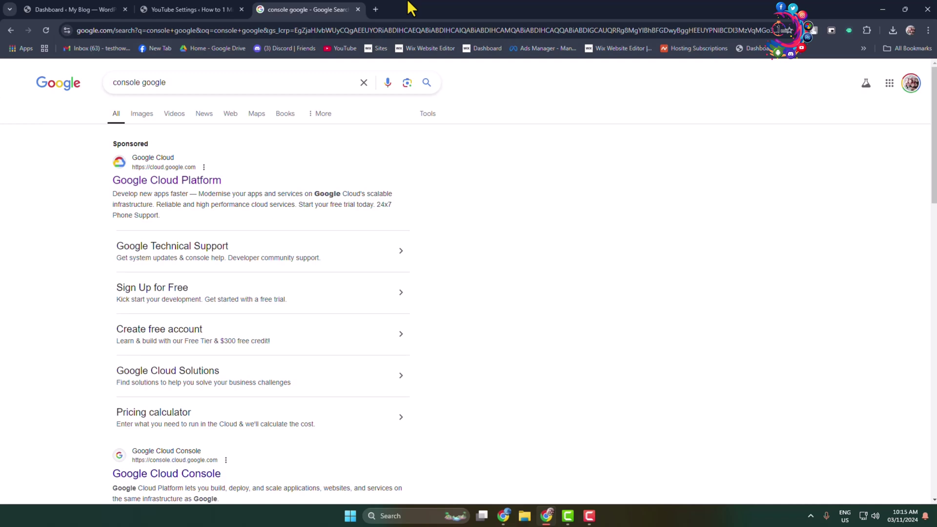
click(163, 183)
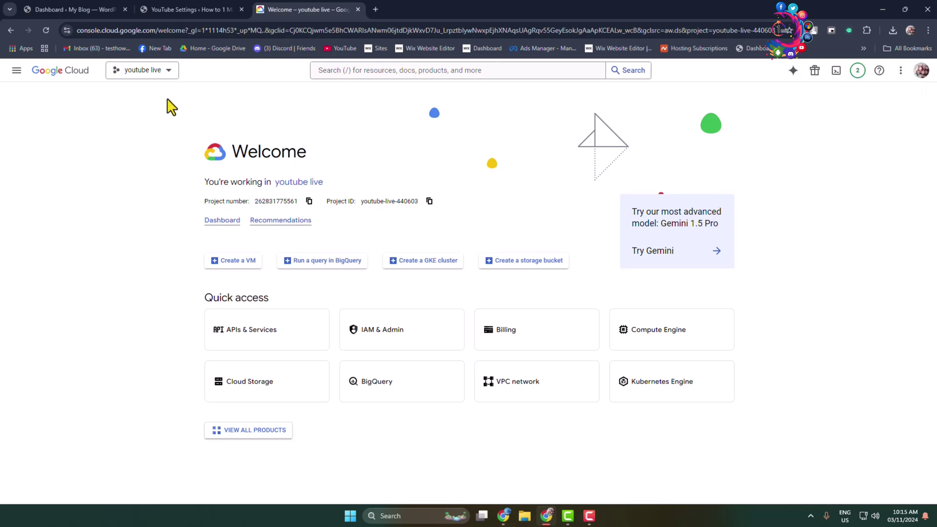
- Create a project named youtube-live-stream and make it the active project
click(143, 70)
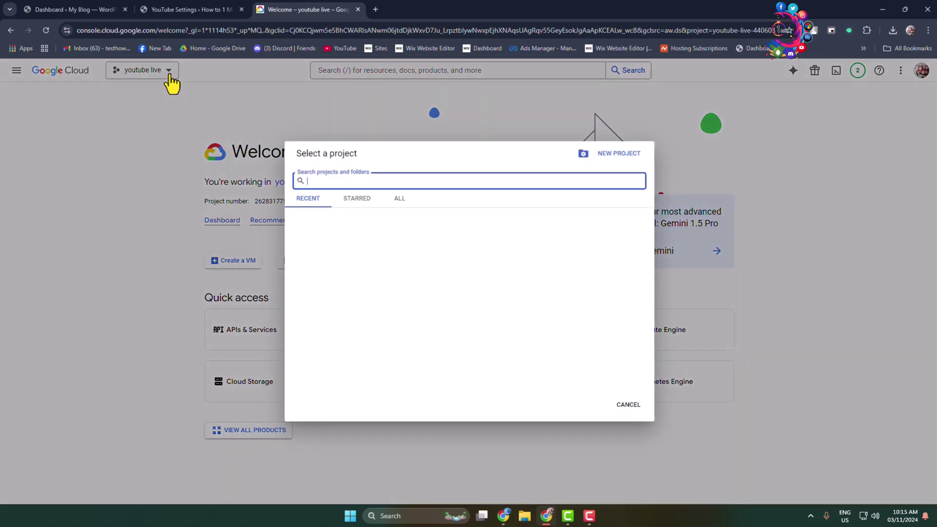
click(618, 156)
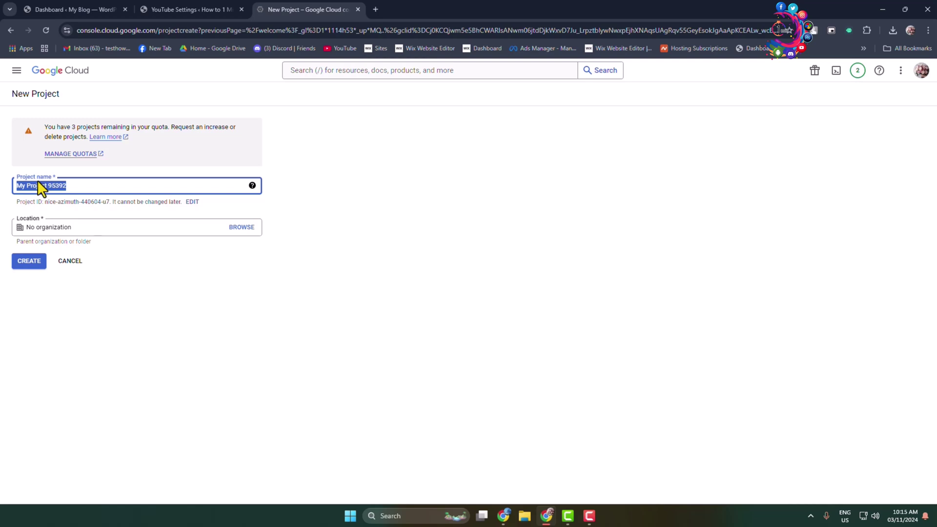
text(youtube-live-stream)
click(31, 262)
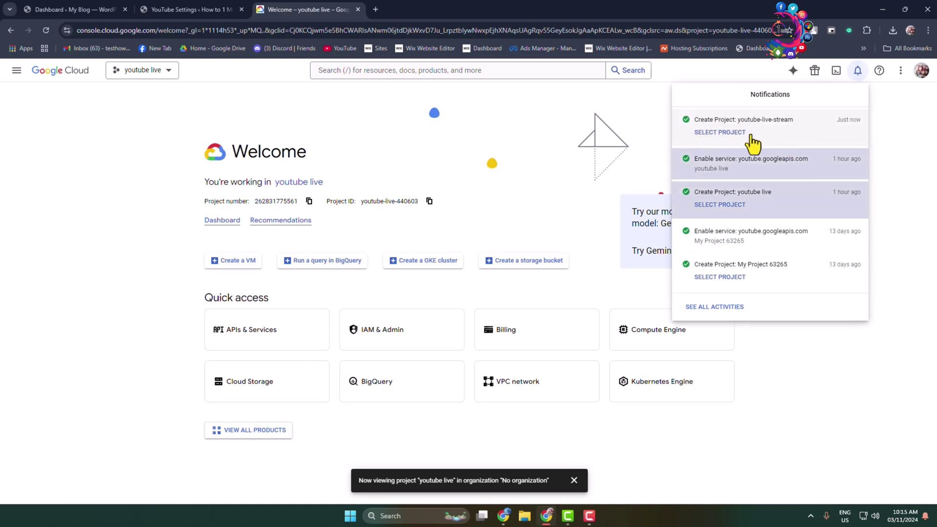
click(715, 134)
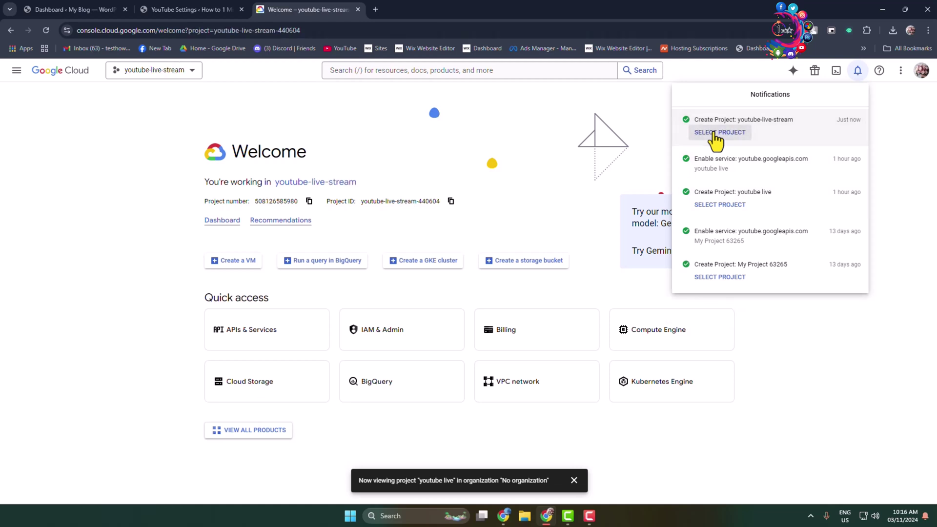
click(421, 183)
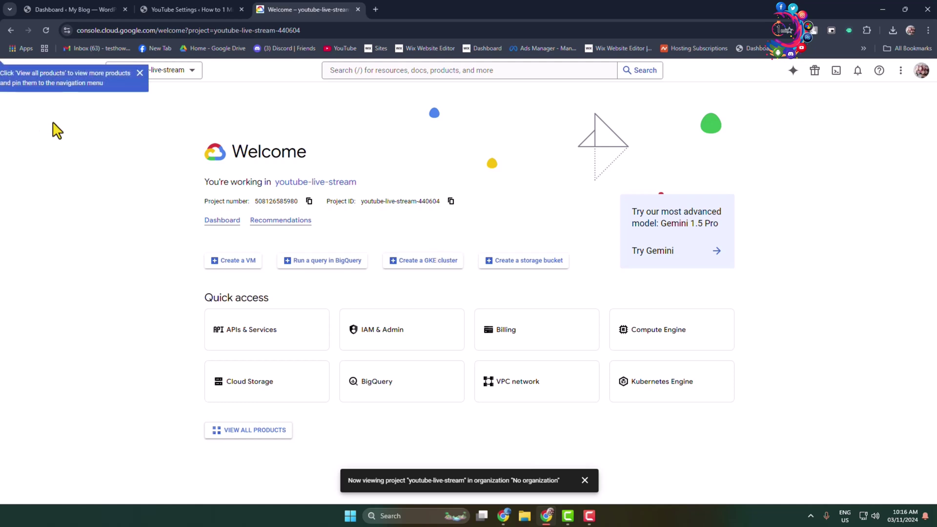
- Create a new API key (API key 1) on the project's Credentials page
click(140, 74)
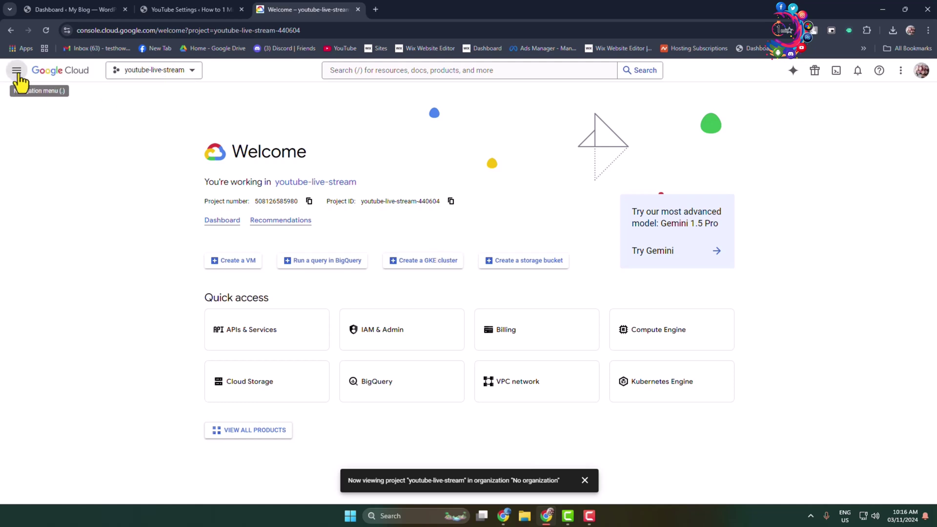
click(17, 70)
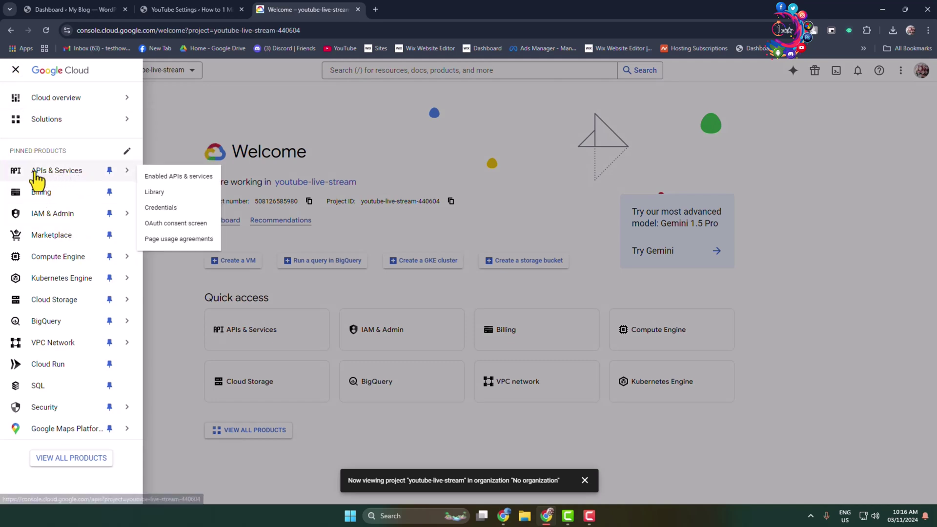
mouse_move(57, 171)
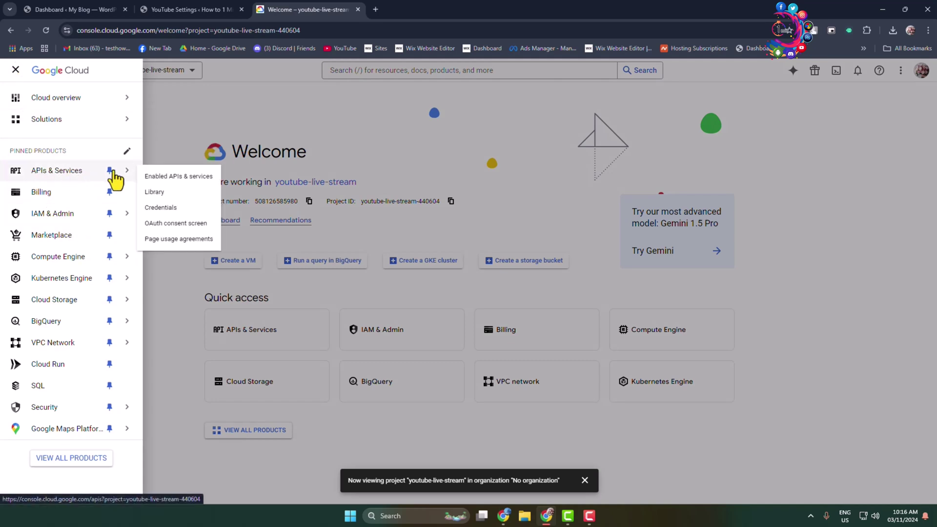
click(163, 213)
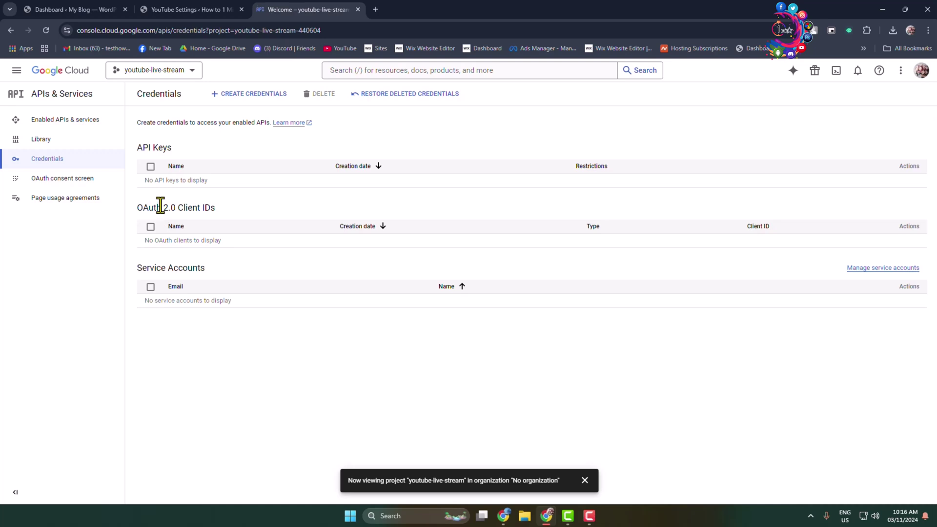
click(257, 99)
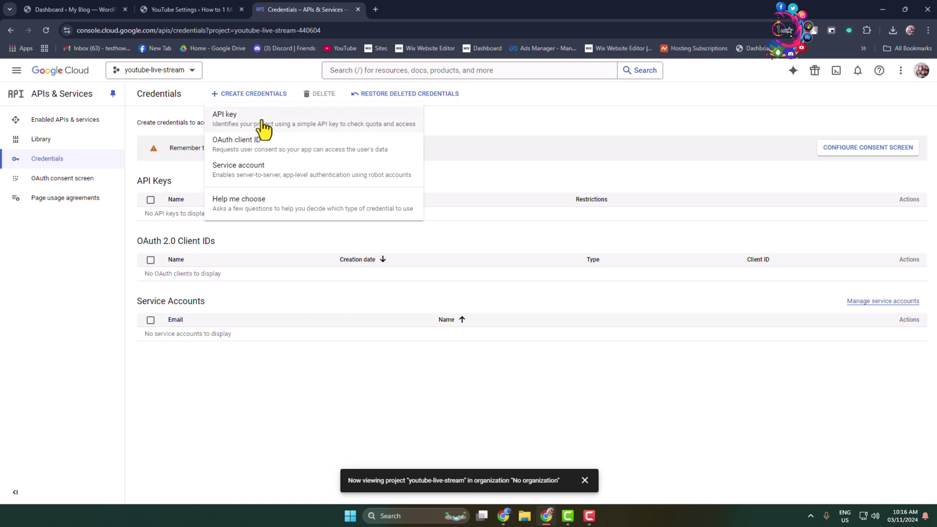
click(264, 119)
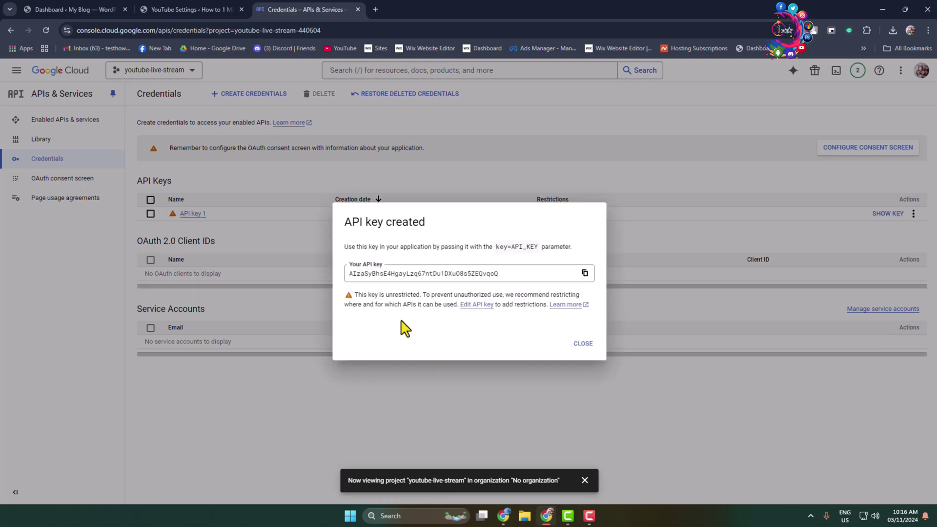
click(584, 345)
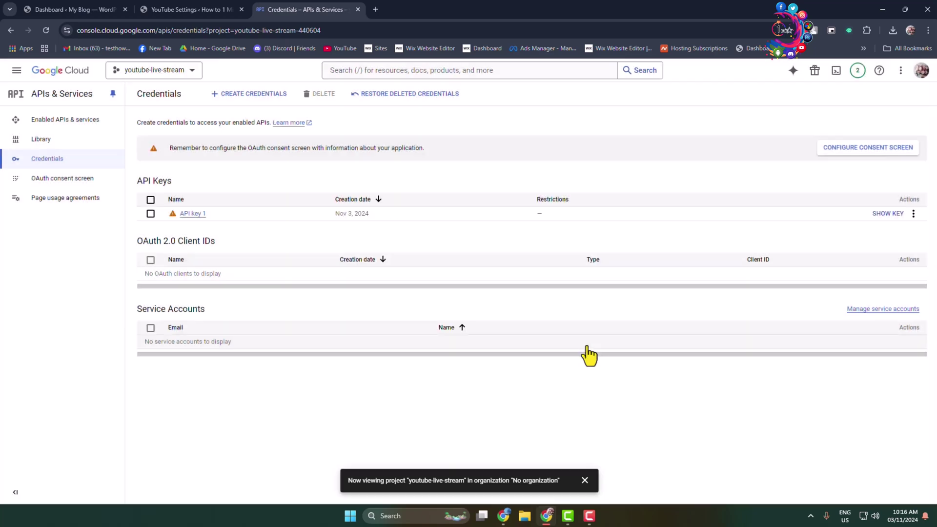
- Enable YouTube Data API v3 for the project from the API Library
click(58, 139)
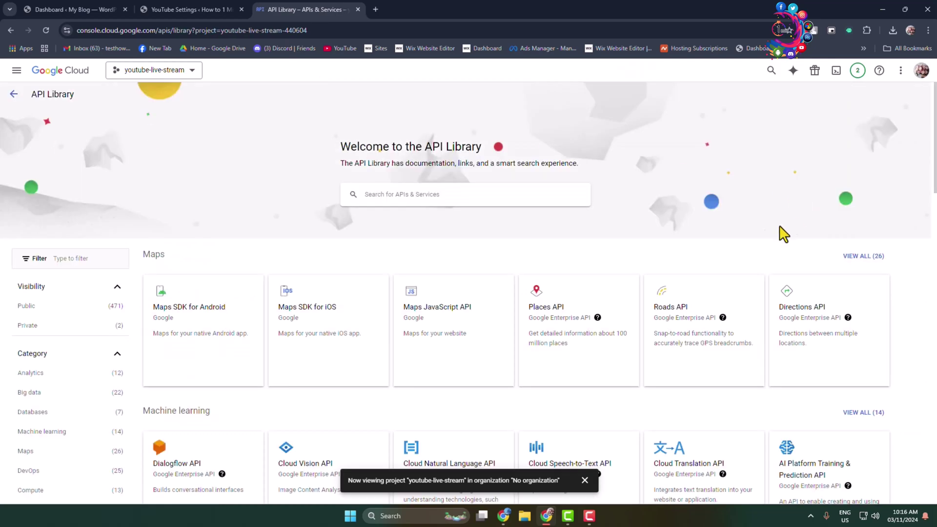
scroll(733, 243, down, 3)
scroll(734, 241, down, 5)
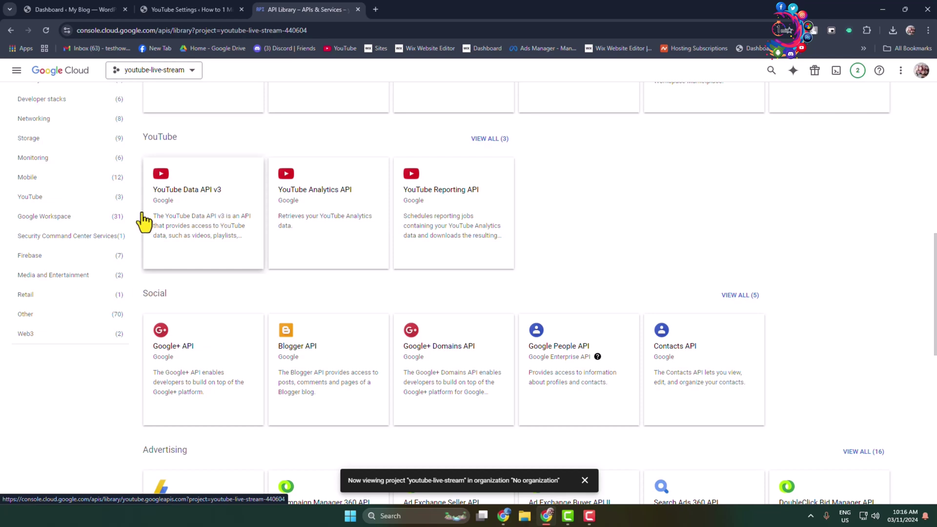
click(218, 198)
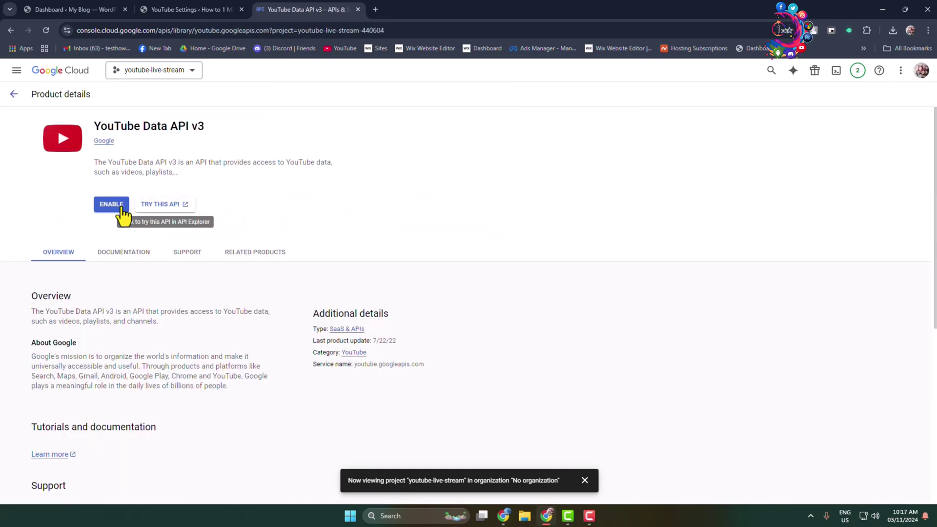
click(117, 208)
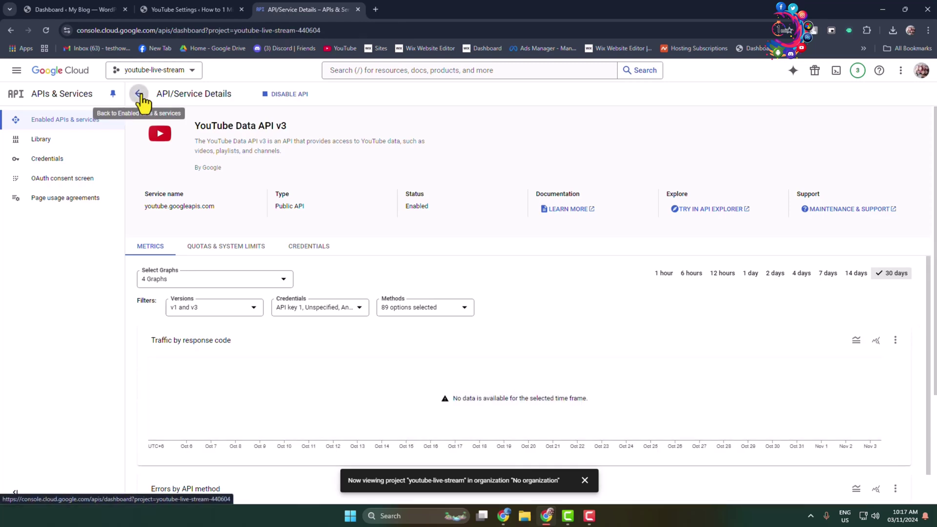
- Reveal API key 1's full value on the Credentials list for copying
click(139, 96)
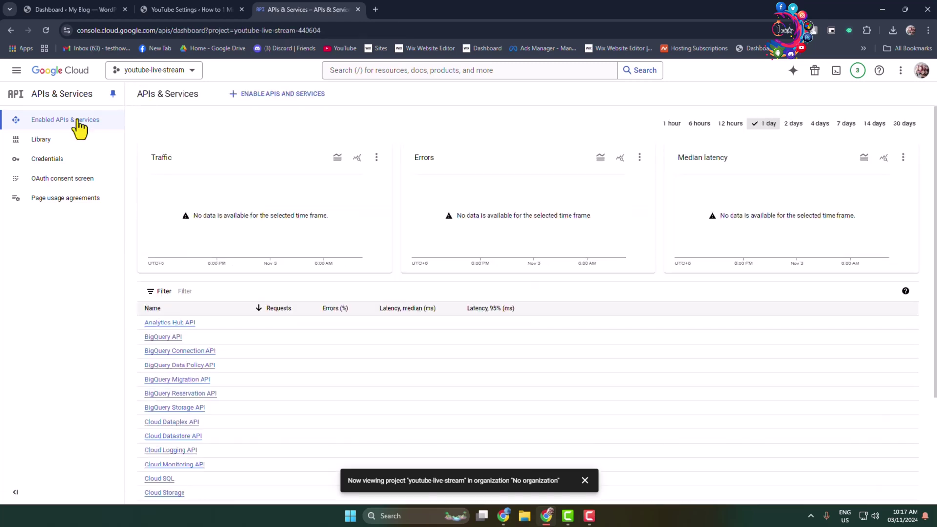
click(47, 159)
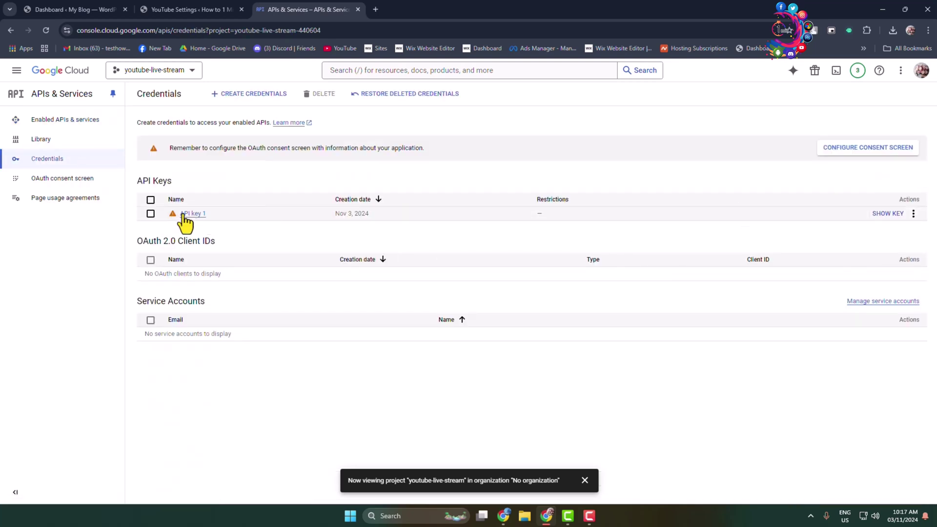
click(886, 215)
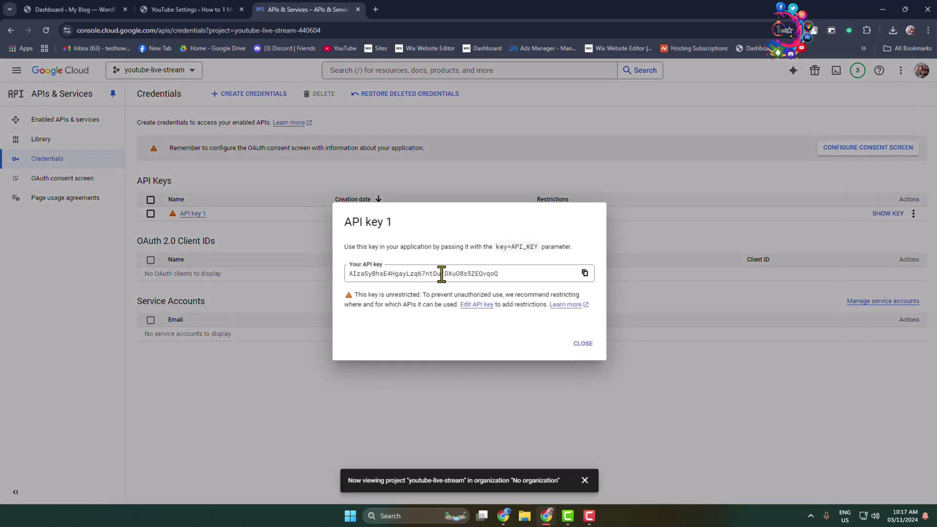
- Paste the Google API key into the plugin's YouTube API Key field and save it
click(234, 9)
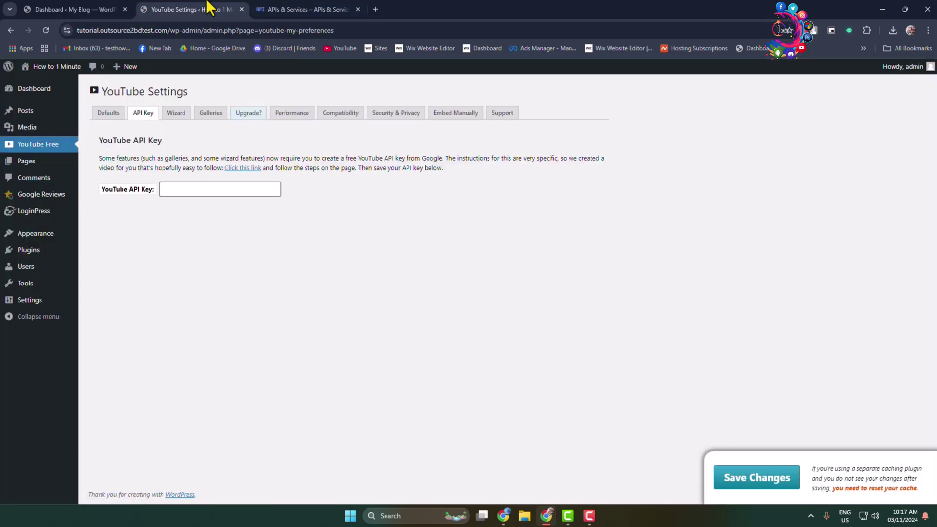
click(190, 190)
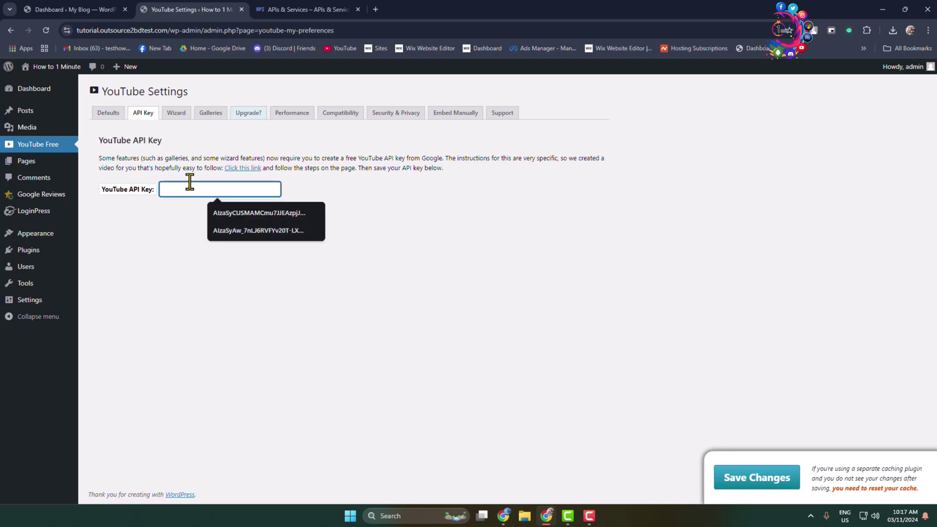
key(ctrl+v)
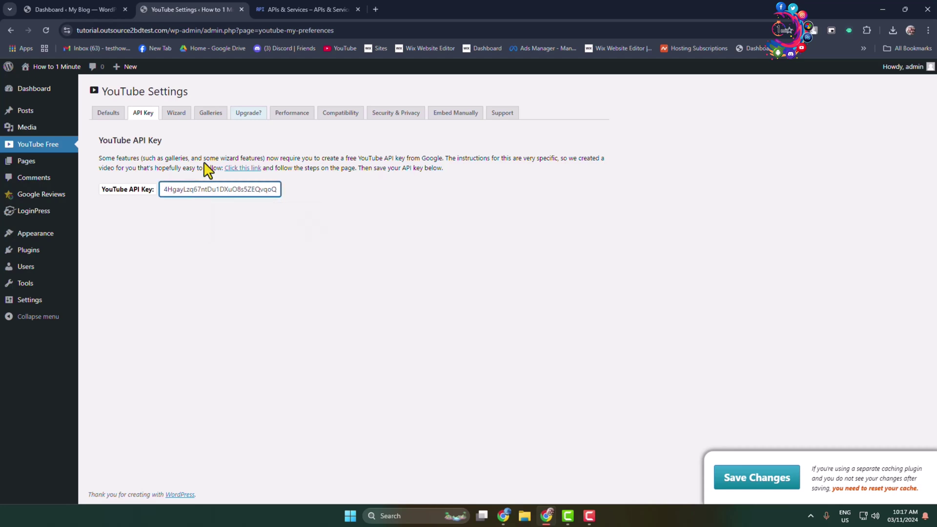
click(745, 484)
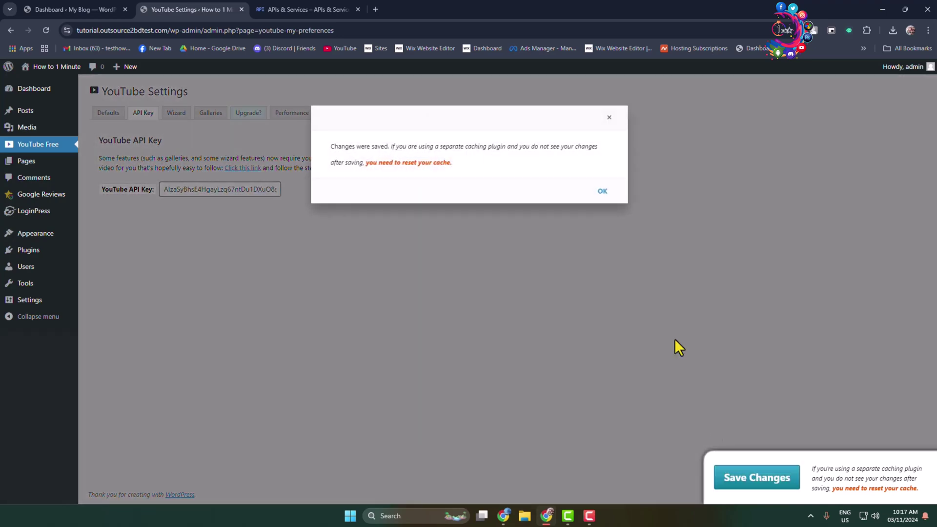
click(603, 192)
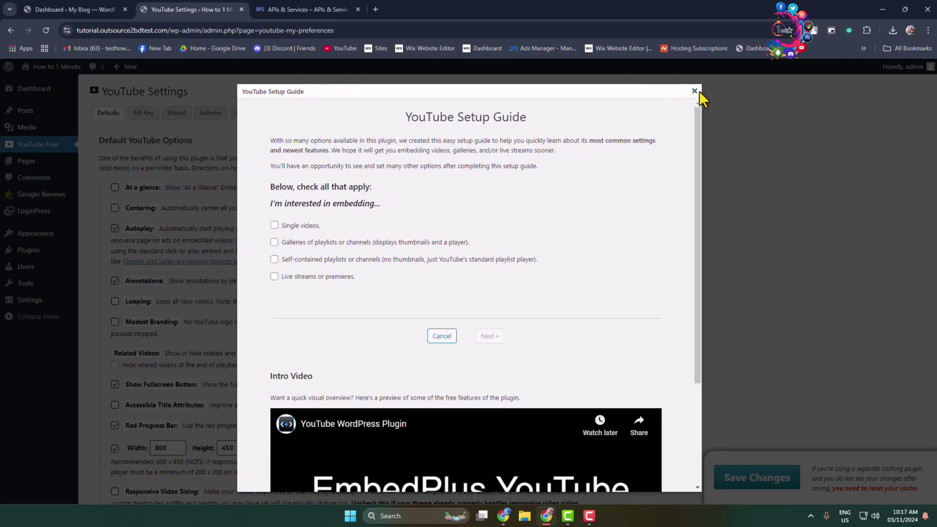
- Close the Setup Guide and start editing the Hello world! post with Elementor
click(695, 92)
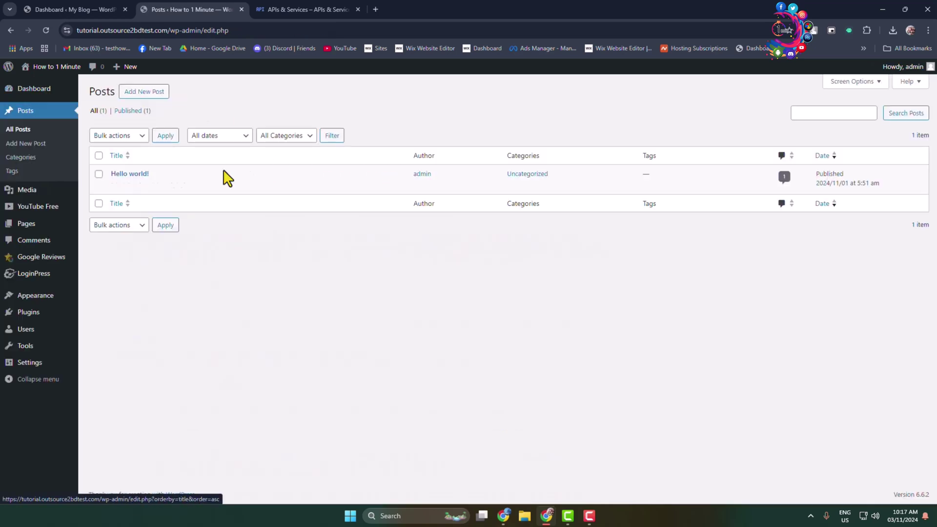
click(116, 185)
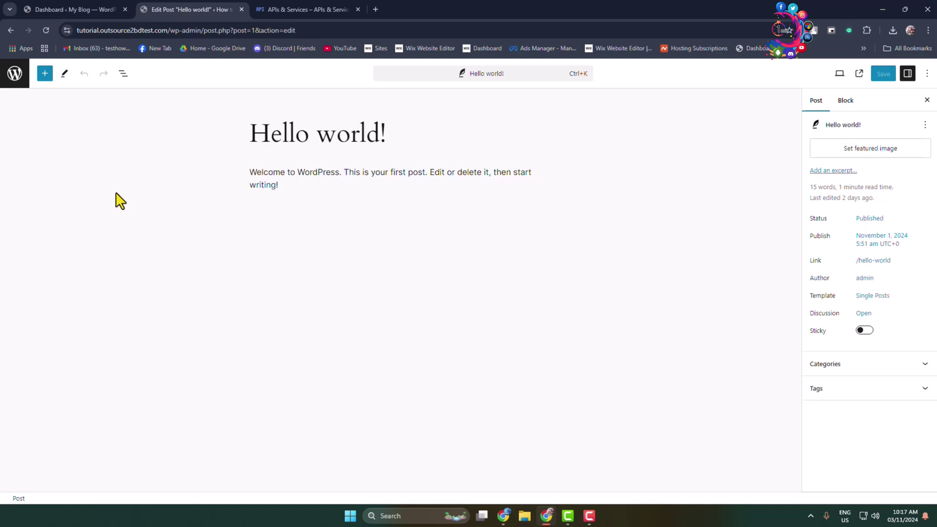
click(420, 188)
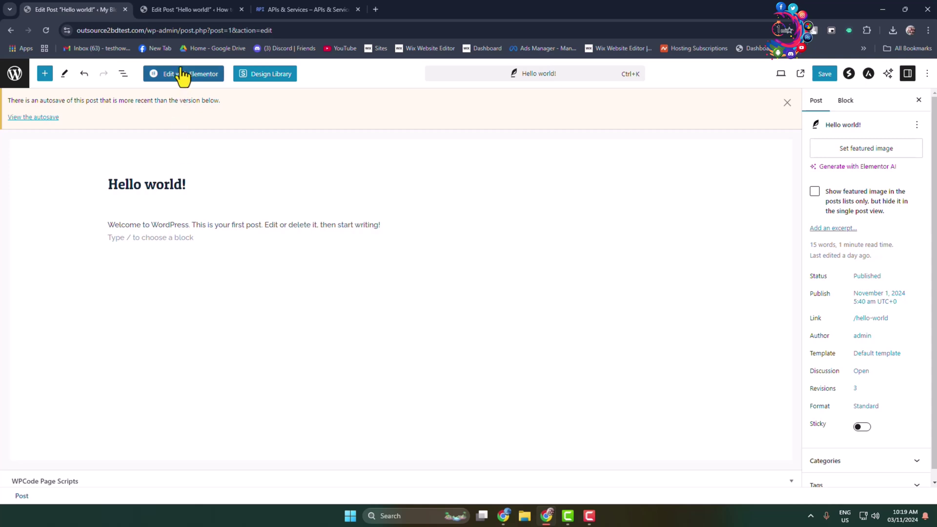
- Edit the Hello world! post in Elementor and add a single-column flexbox container below the content
click(203, 83)
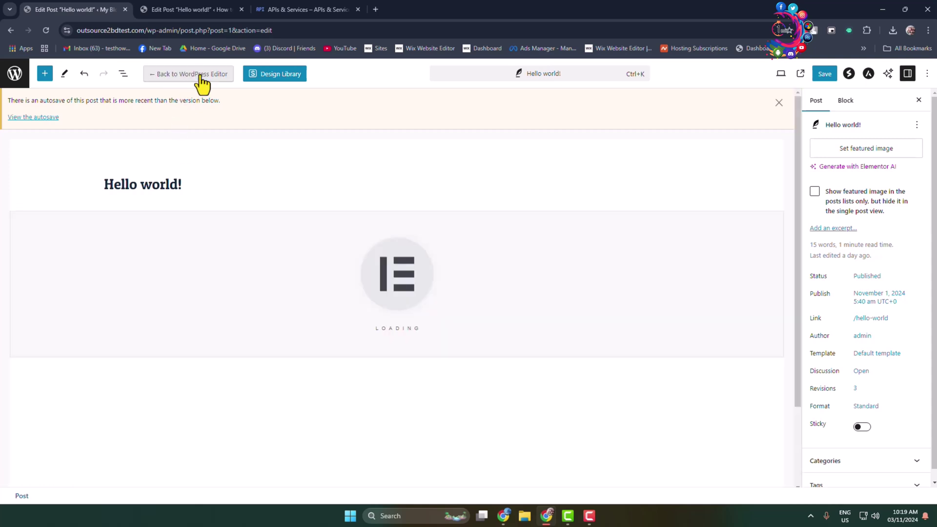
click(514, 94)
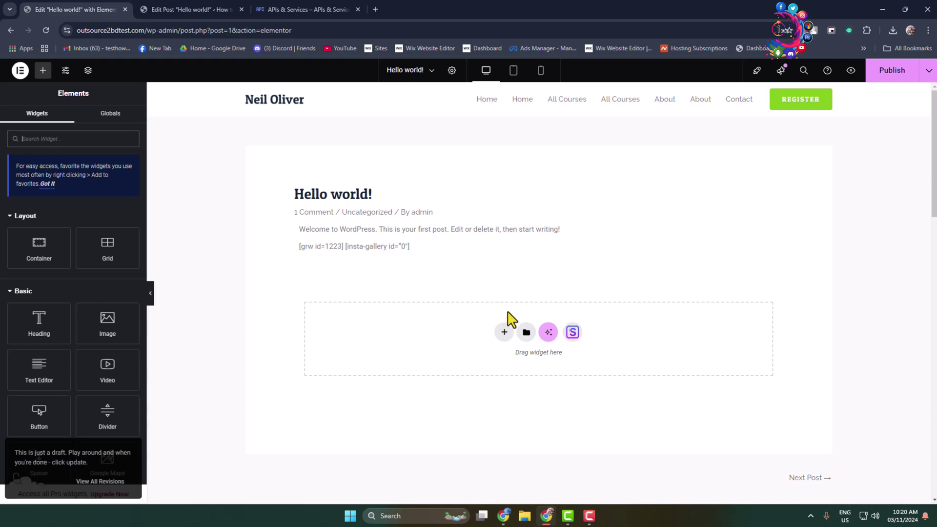
click(504, 334)
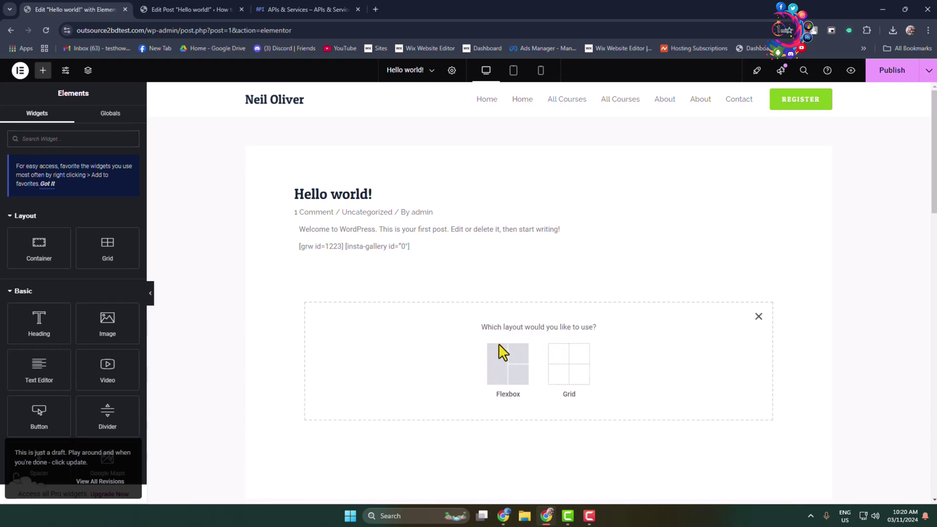
click(504, 375)
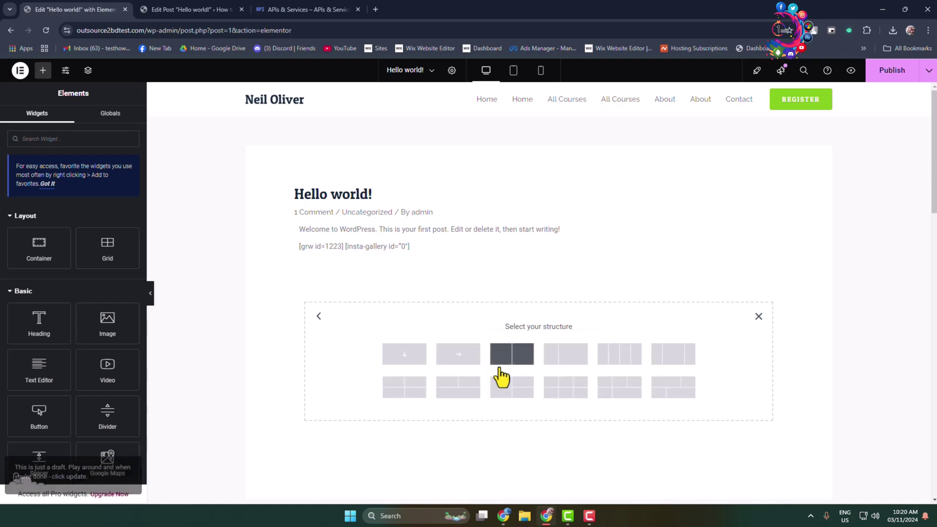
click(405, 360)
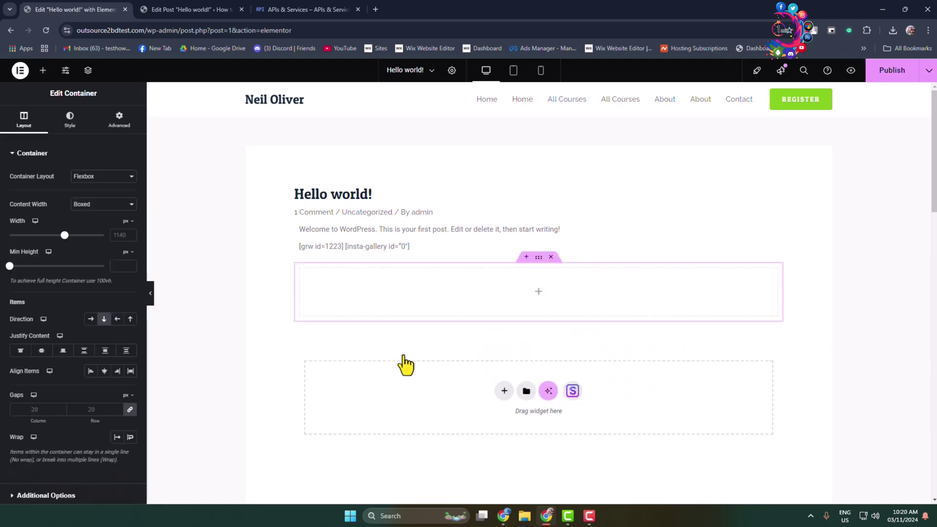
- Drop a Text Editor widget with placeholder Lorem ipsum into the empty container
click(537, 293)
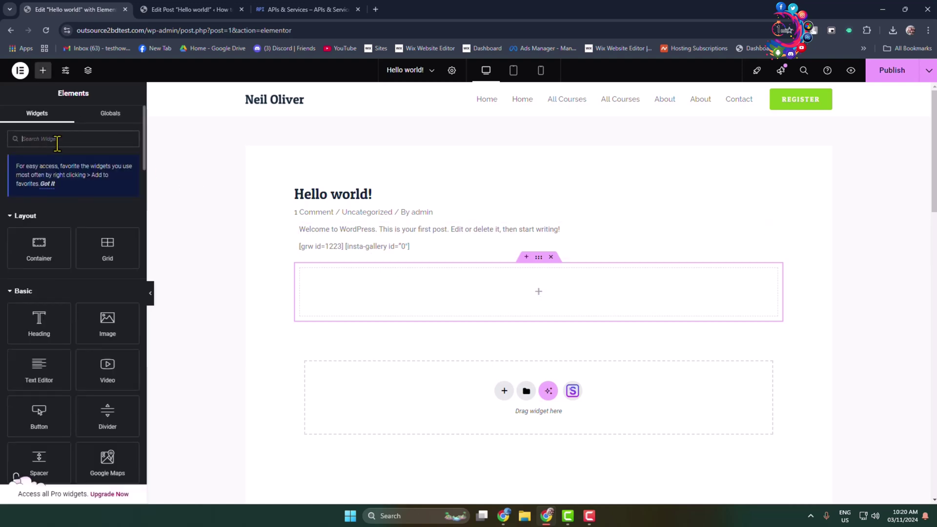
text(text)
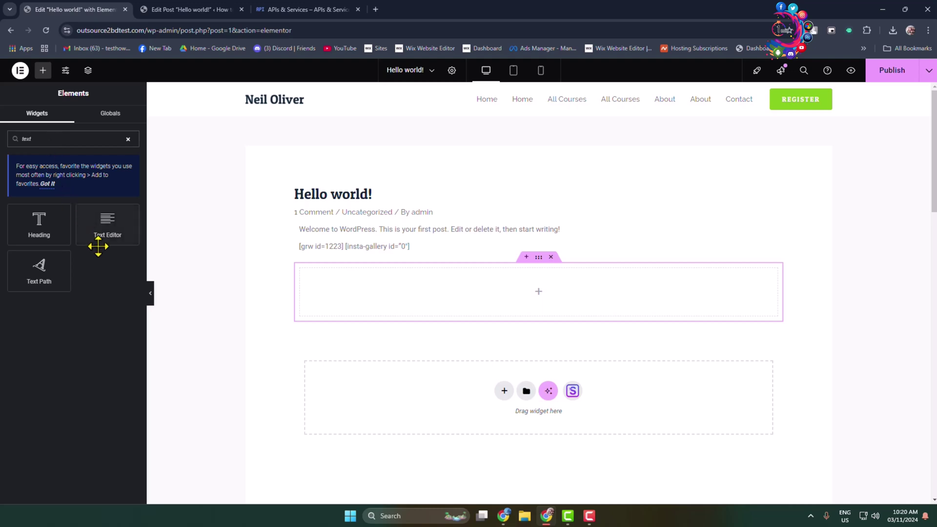
drag(98, 247, 518, 300)
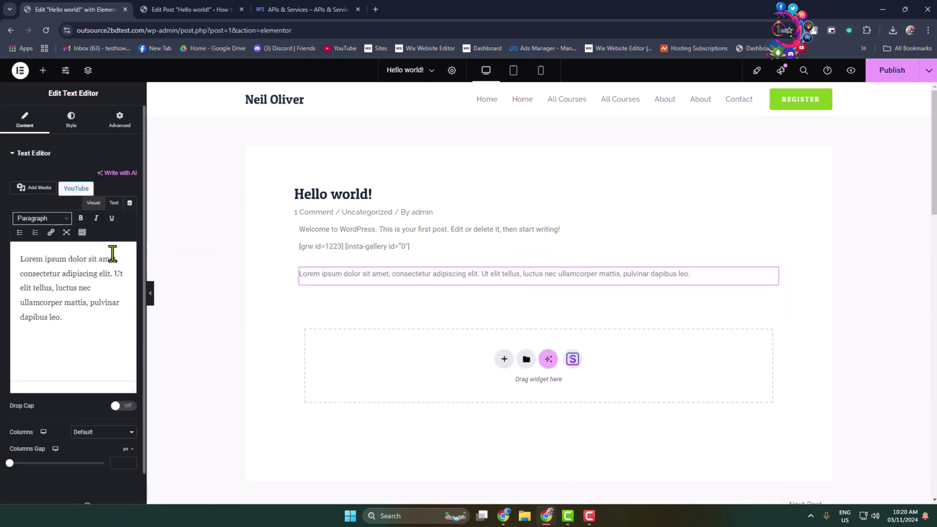
- Briefly view the YouTube embedding wizard, then clear the Text Editor's placeholder paragraph
click(75, 191)
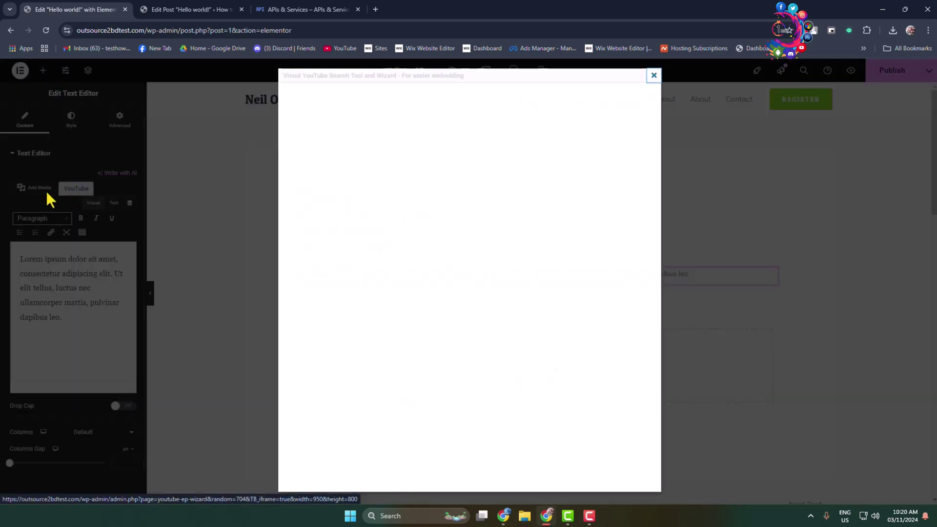
click(654, 75)
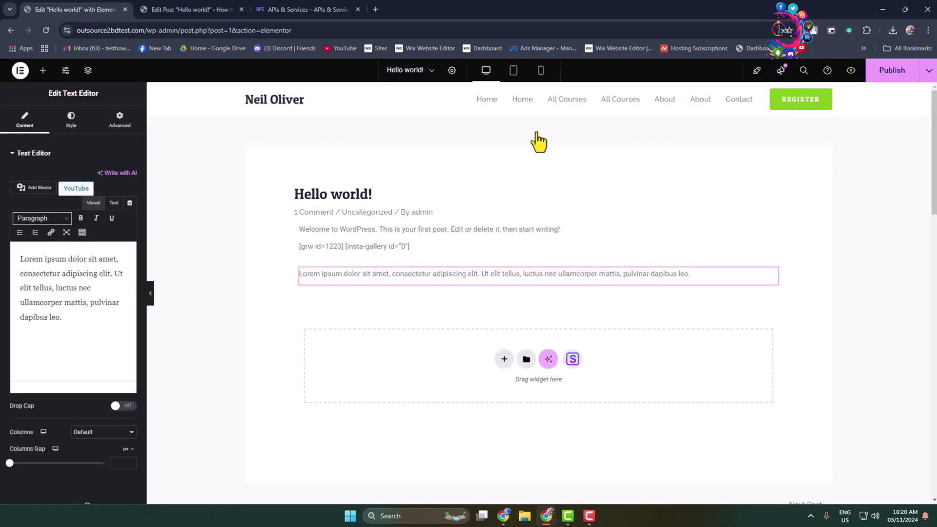
drag(71, 322, 16, 253)
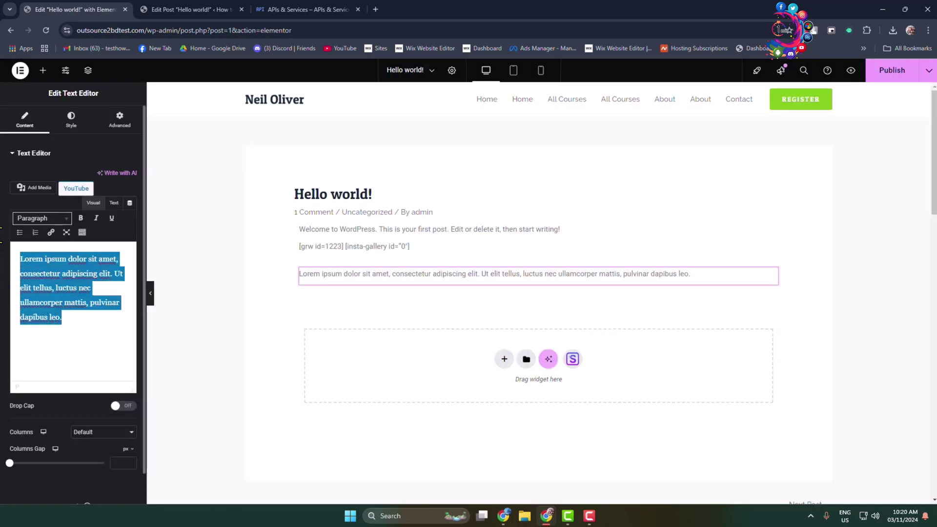
key(BackSpace)
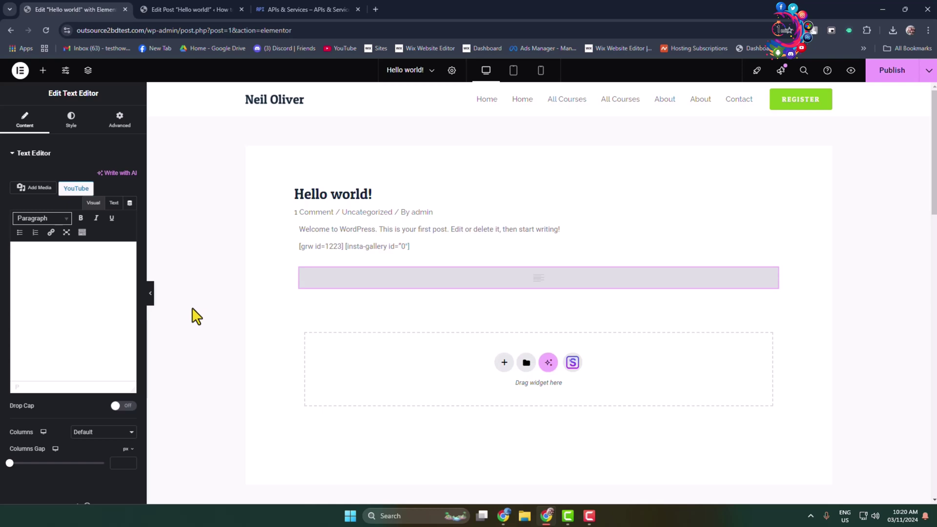
- In the YouTube wizard, choose 'Embed a live stream or premiere video' via the Direct link form
click(77, 192)
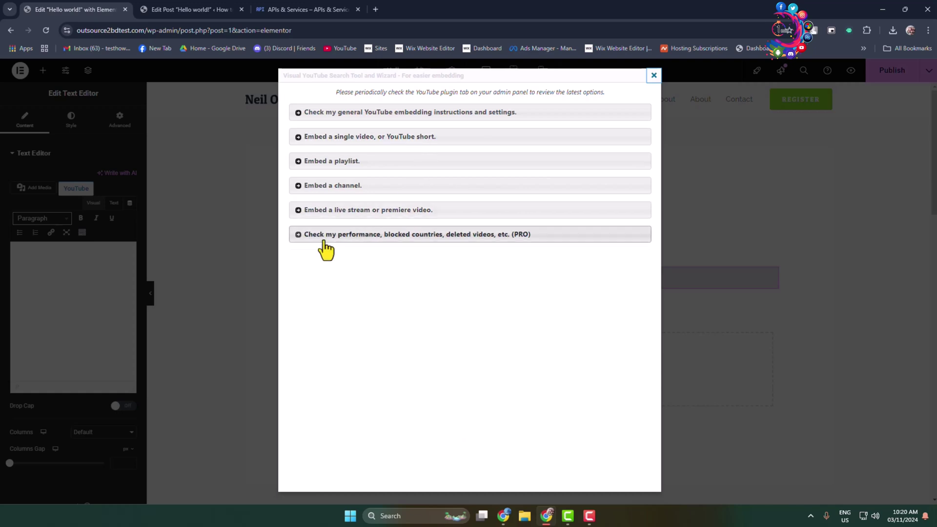
click(300, 212)
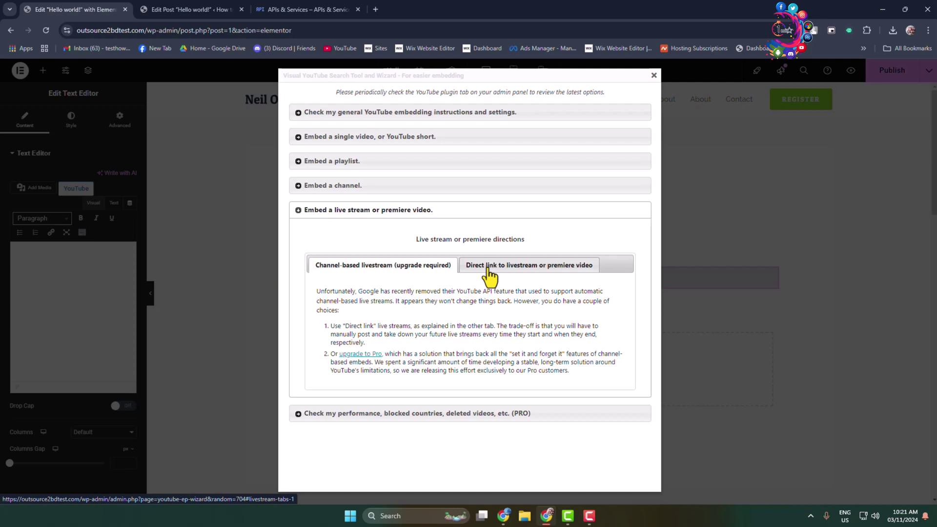
click(551, 272)
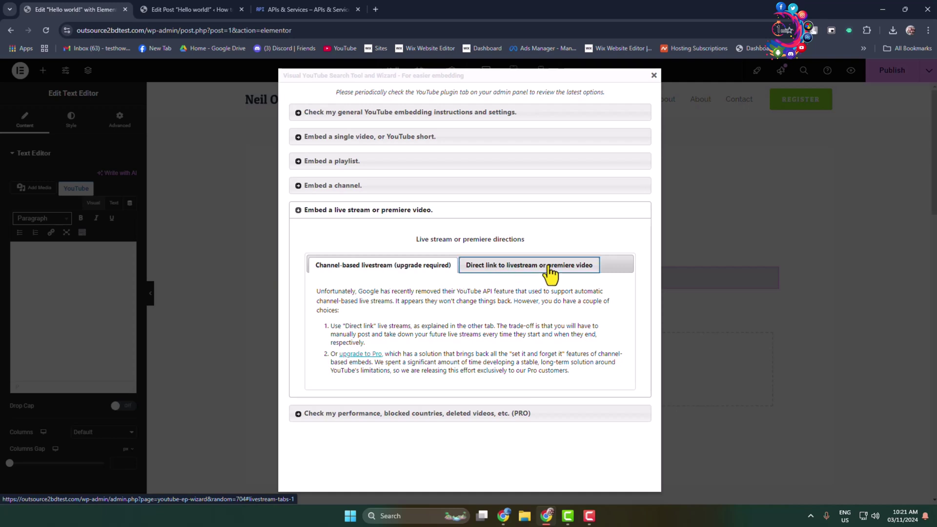
click(416, 347)
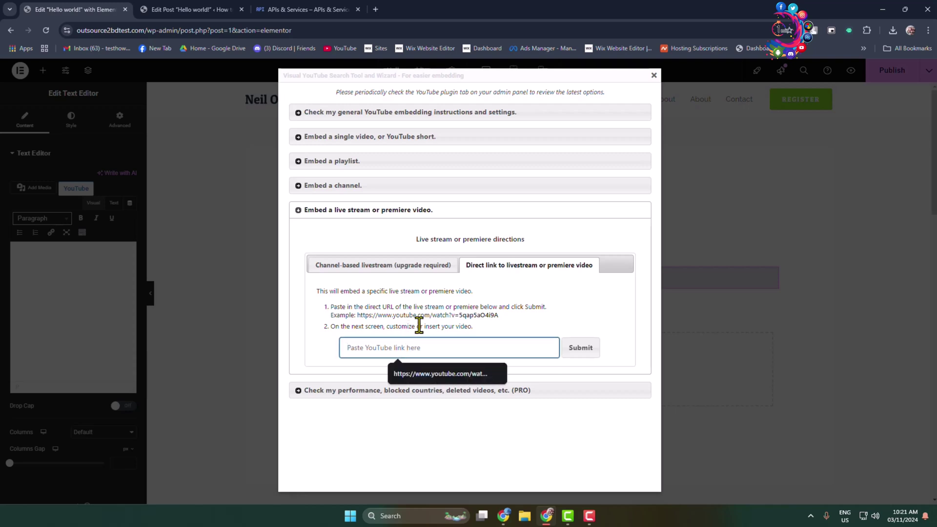
- Bring up YouTube in a new browser tab to find a live gaming stream
click(375, 9)
click(350, 49)
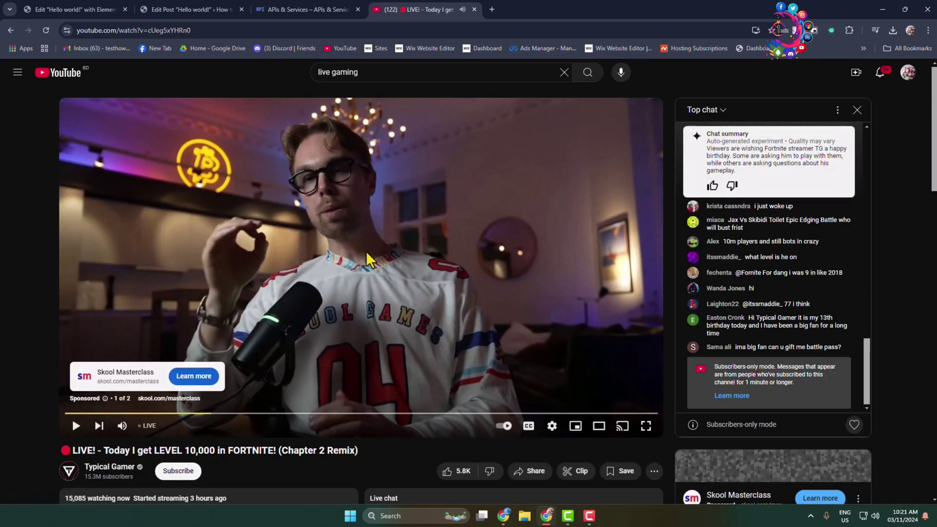
- Play the Fortnite live stream, grab its address, and return to the Elementor editor tab
click(372, 246)
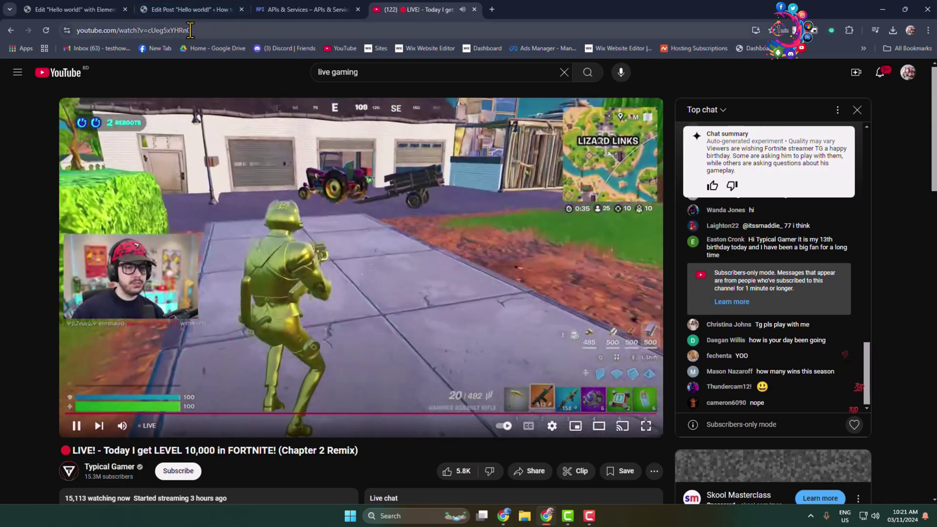
click(190, 30)
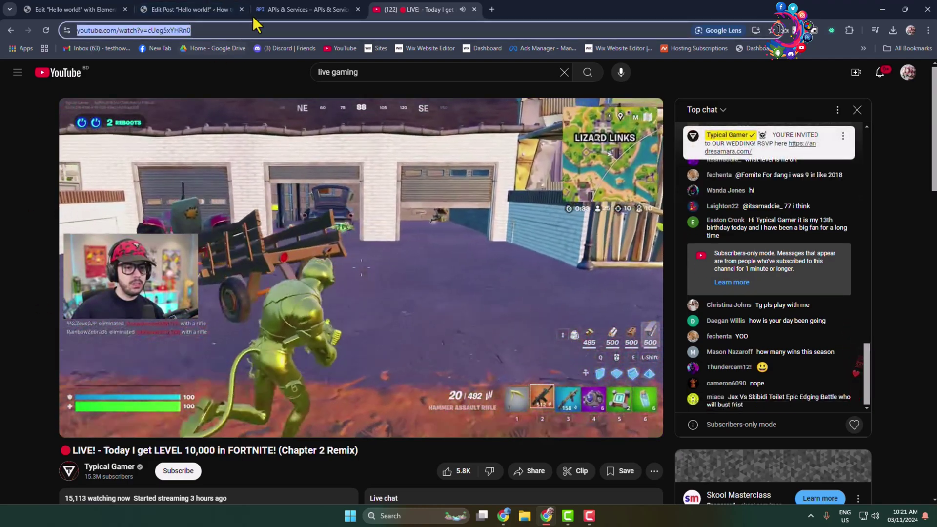
click(278, 10)
click(154, 9)
- Paste the live stream link into the wizard's field and submit it to generate embed code
click(81, 9)
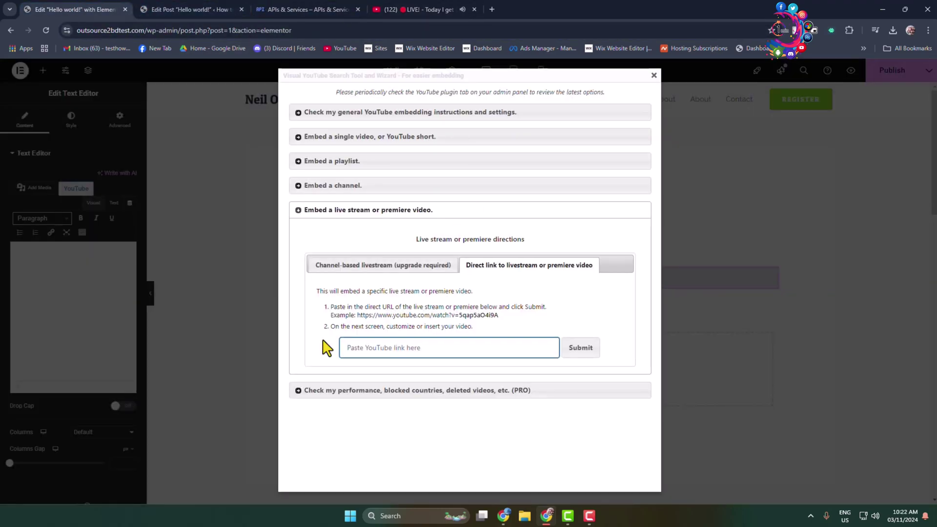
click(357, 349)
text(https://www.youtube.com/watch?v=cUeg5xYHRn0)
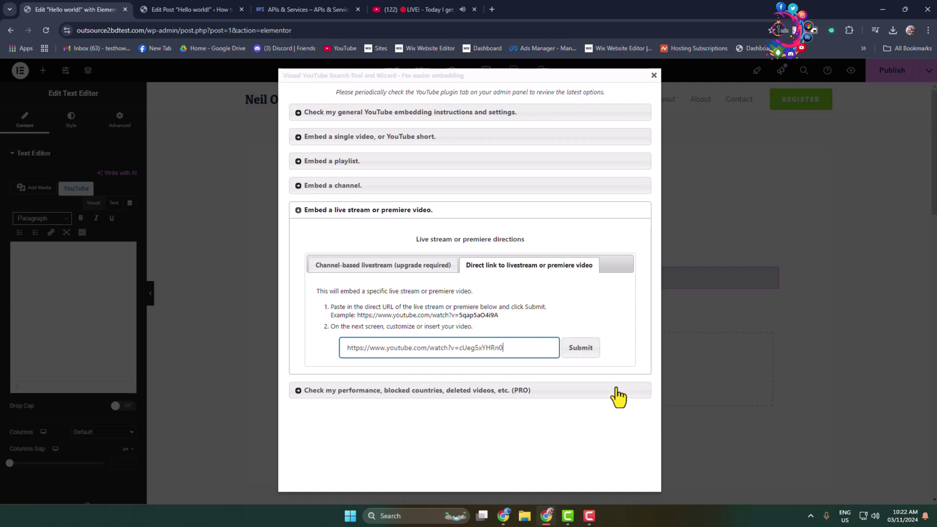
click(581, 346)
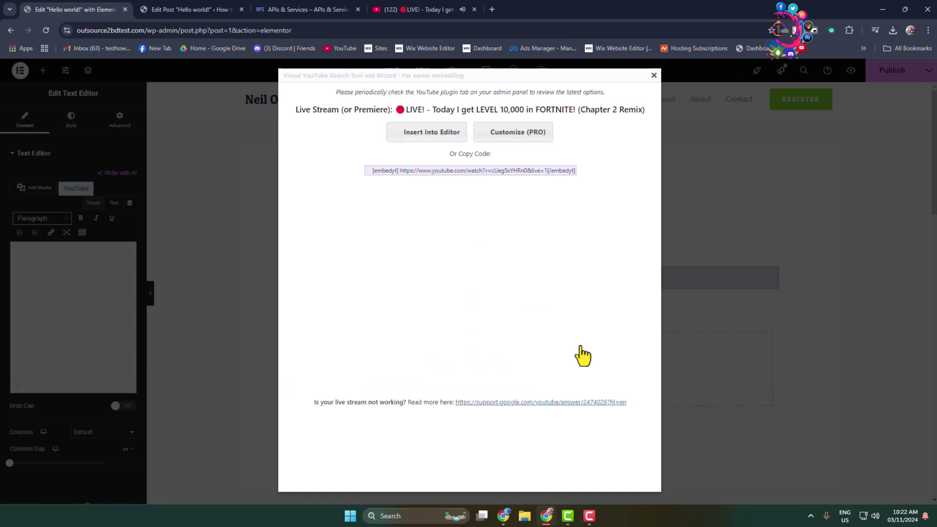
- Copy the generated [embedyt] shortcode and close the YouTube wizard
click(421, 170)
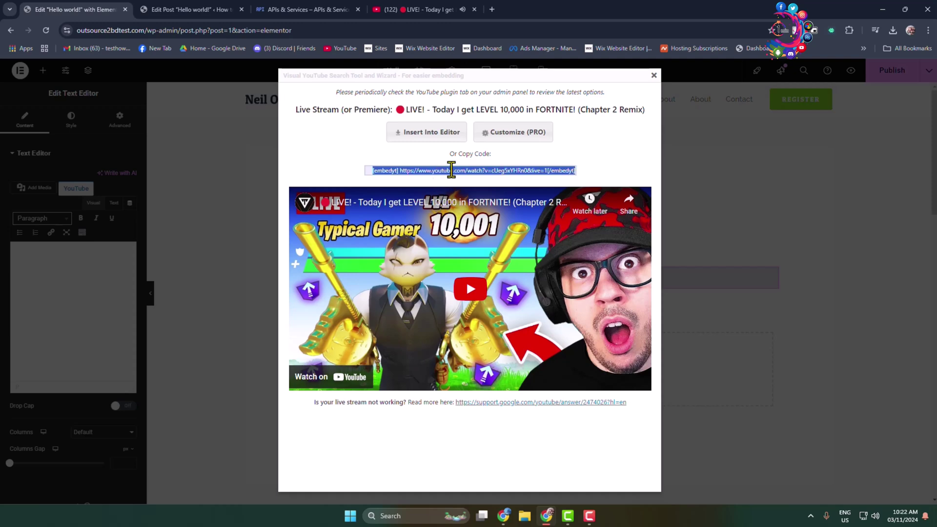
right_click(408, 172)
click(436, 186)
click(655, 76)
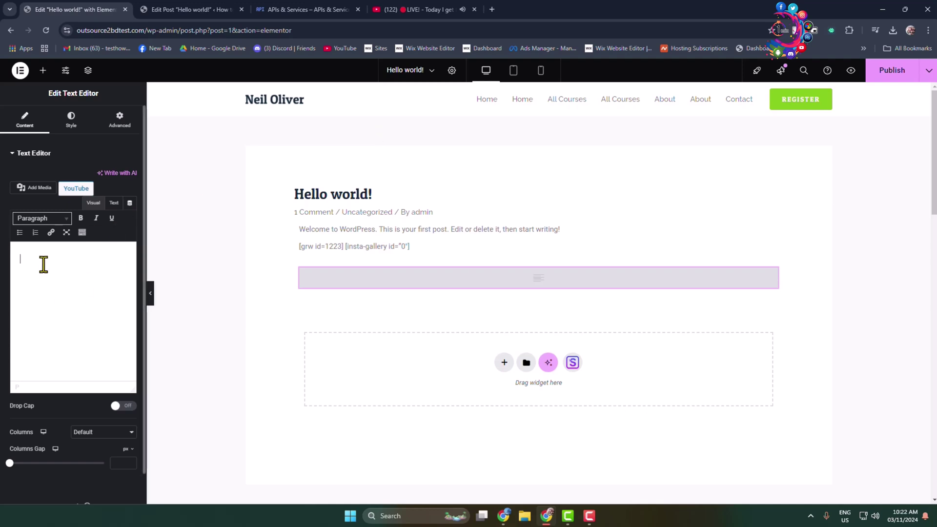
- Paste the [embedyt] shortcode into the Text Editor widget and close the YouTube tab
key(ctrl+v)
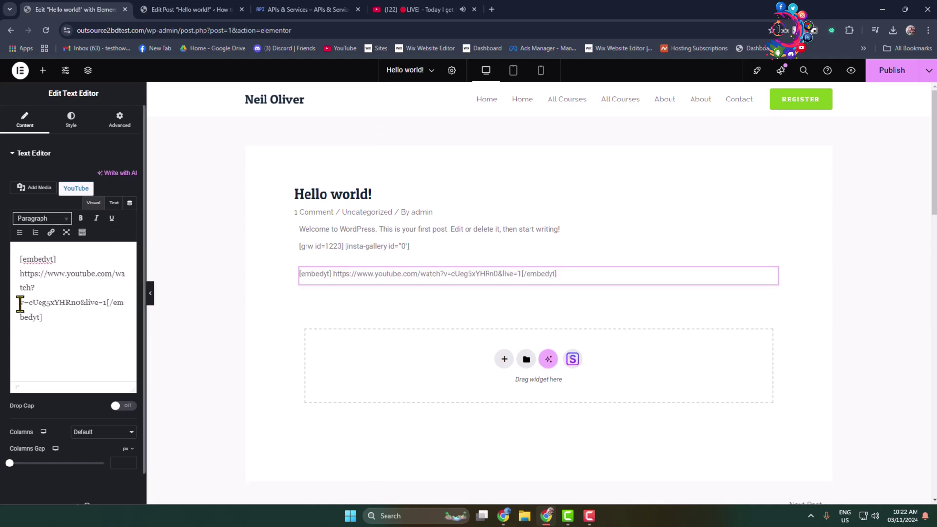
click(473, 10)
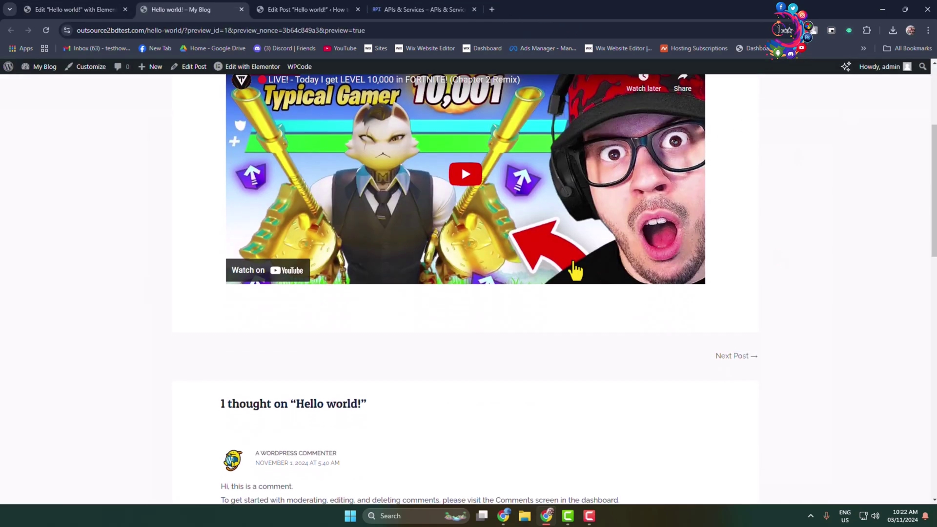
scroll(461, 361, up, 1)
- Play the embedded Fortnite live stream in the Hello world! post preview
click(461, 361)
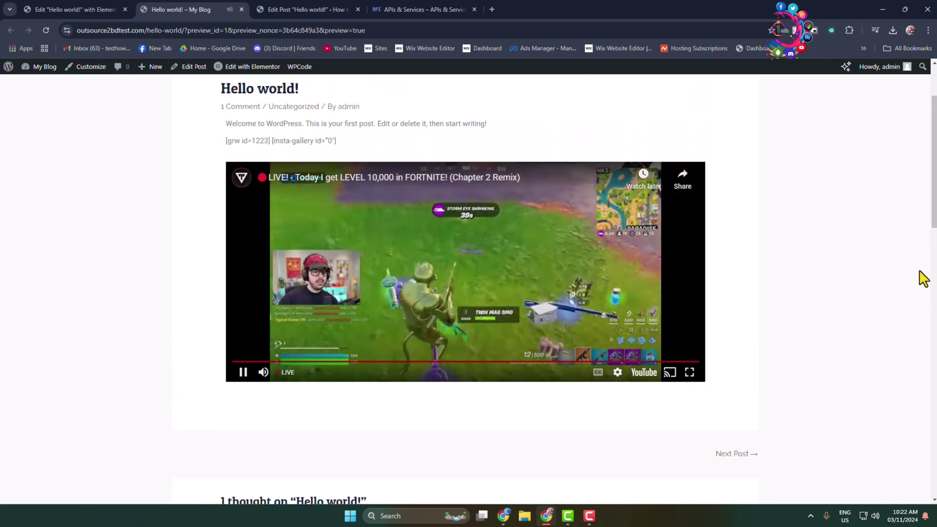